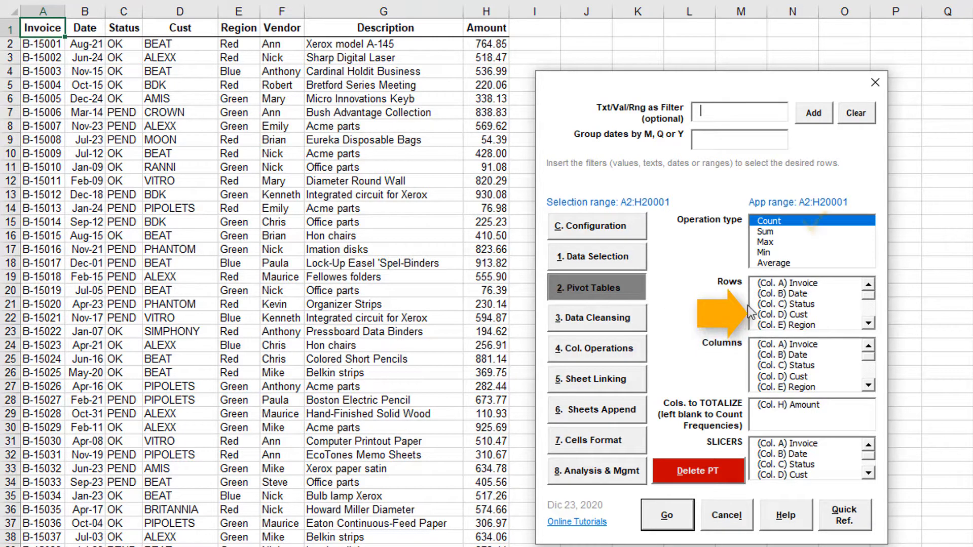
Create a Count pivot table with Cust as the row field
{"action": "left_click", "coordinate": [807, 316]}
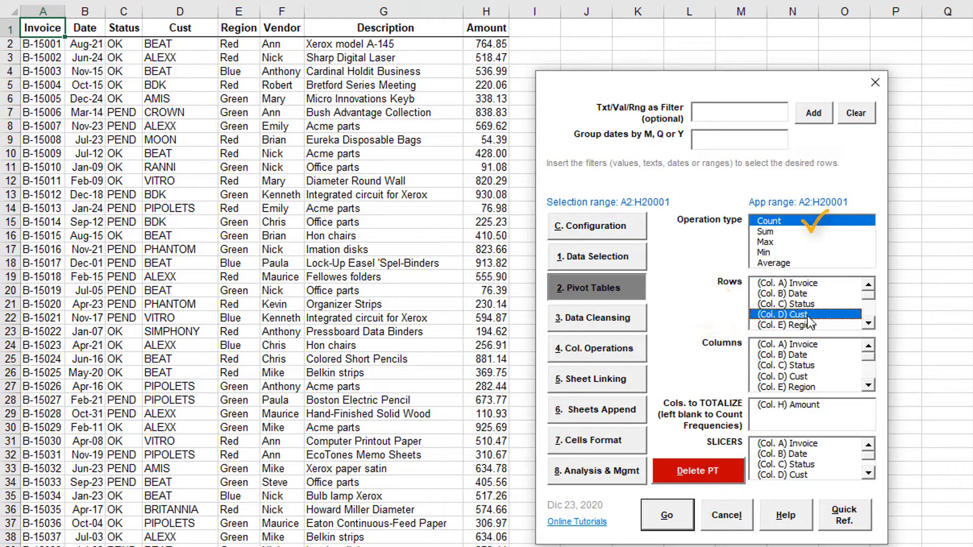
{"action": "left_click", "coordinate": [685, 519]}
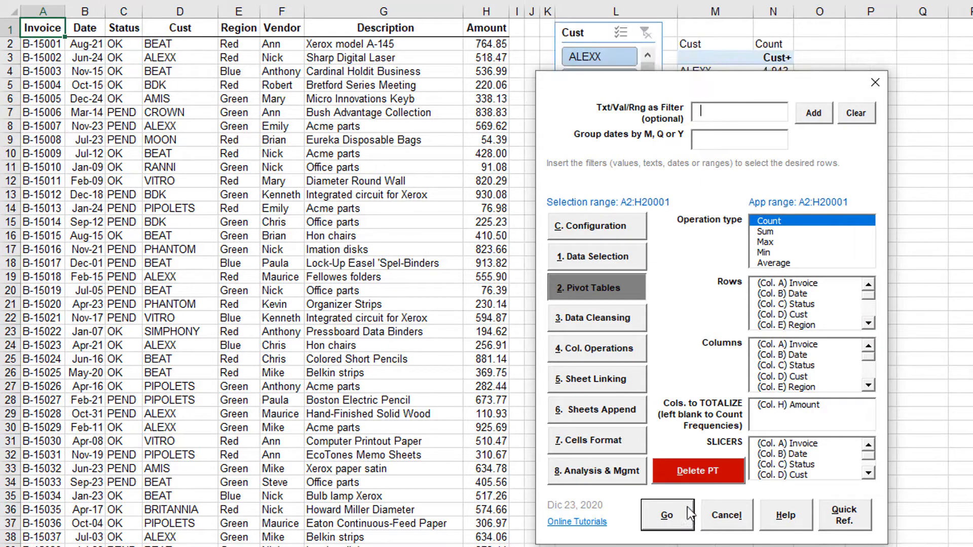
{"action": "left_click_drag", "start_coordinate": [837, 81], "coordinate": [415, 90]}
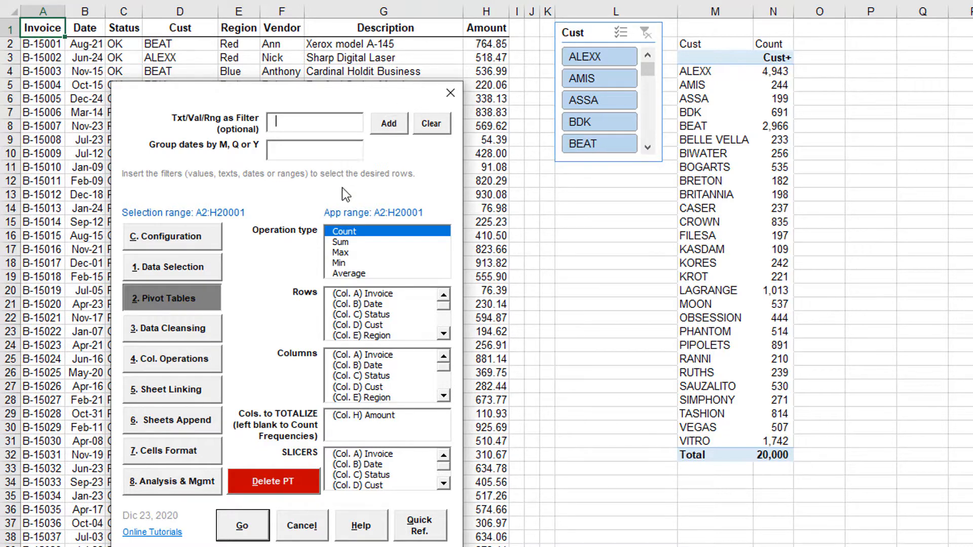
Create a Sum pivot table with Cust rows, Amount as the totalled column, and Region and Vendor slicers
{"action": "left_click", "coordinate": [342, 242]}
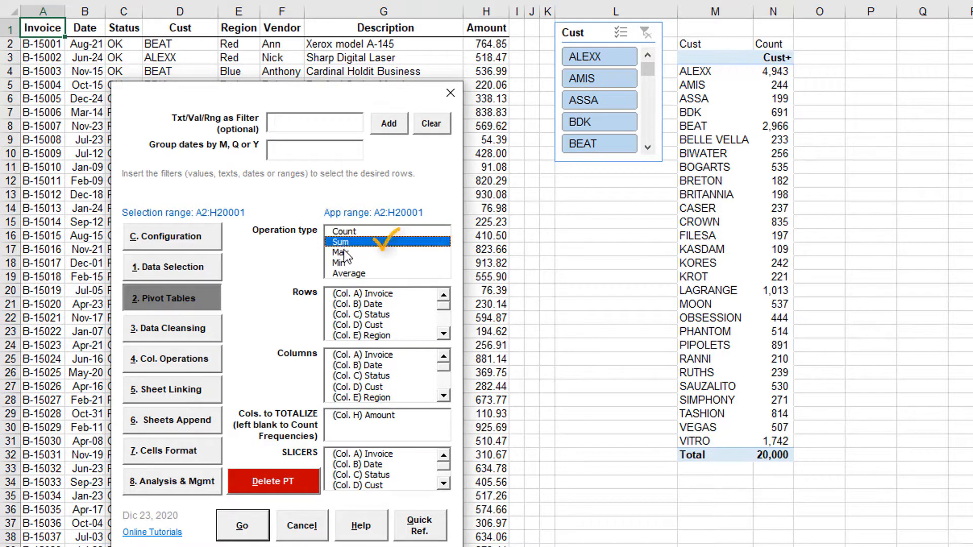
{"action": "left_click", "coordinate": [374, 325]}
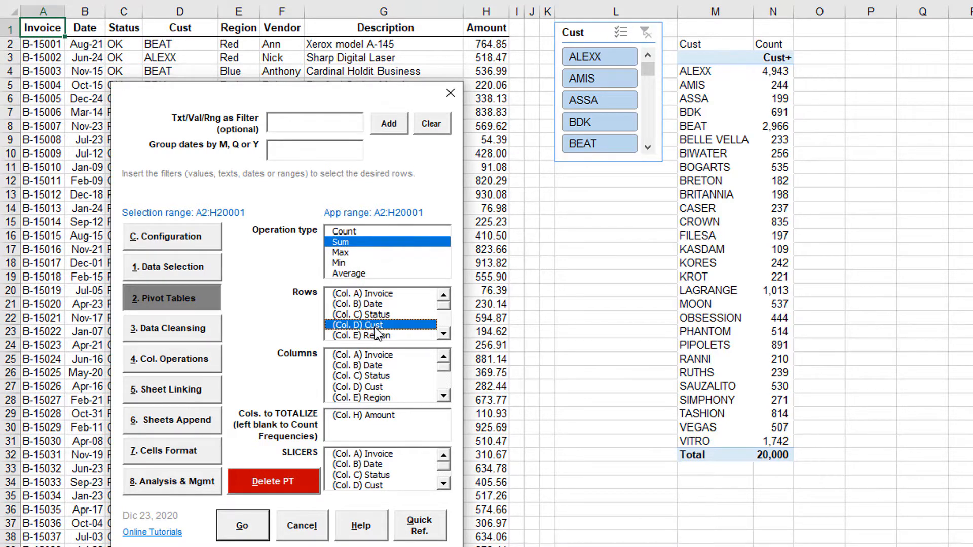
{"action": "left_click", "coordinate": [375, 415]}
{"action": "left_click", "coordinate": [375, 415]}
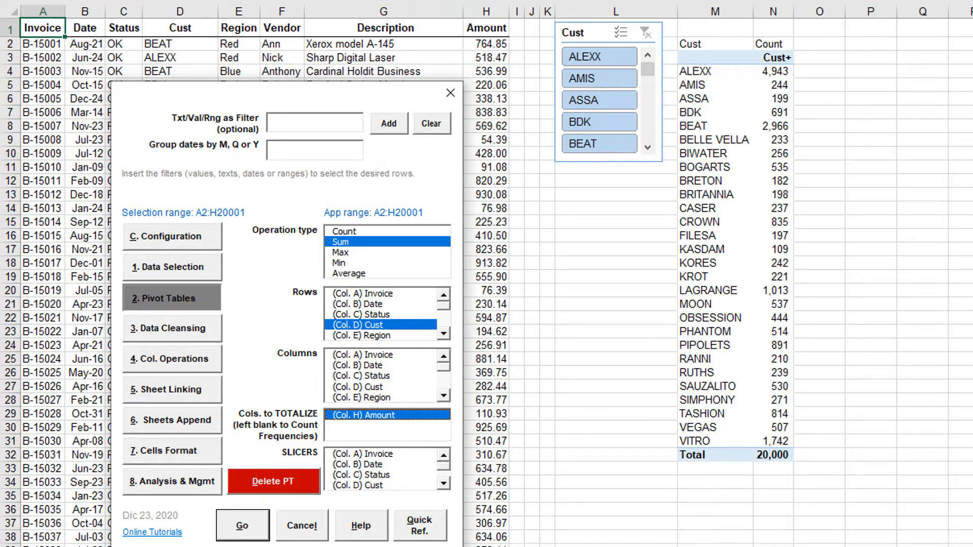
{"action": "left_click", "coordinate": [447, 486]}
{"action": "left_click", "coordinate": [447, 485]}
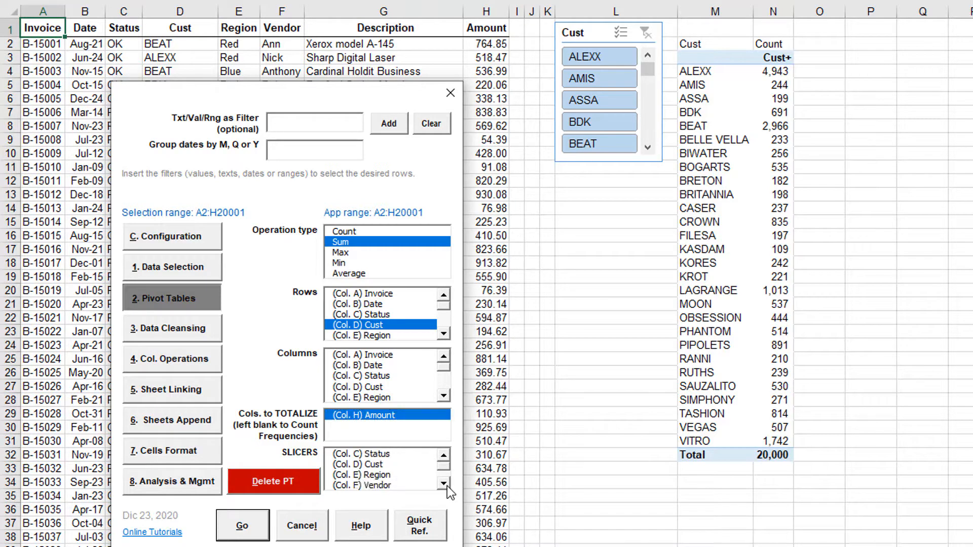
{"action": "left_click", "coordinate": [390, 475]}
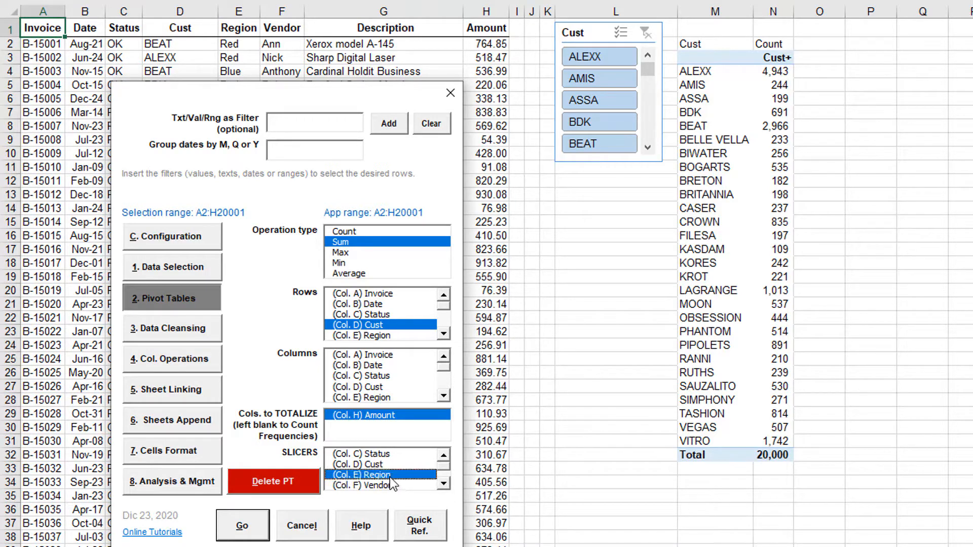
{"action": "left_click", "coordinate": [384, 485]}
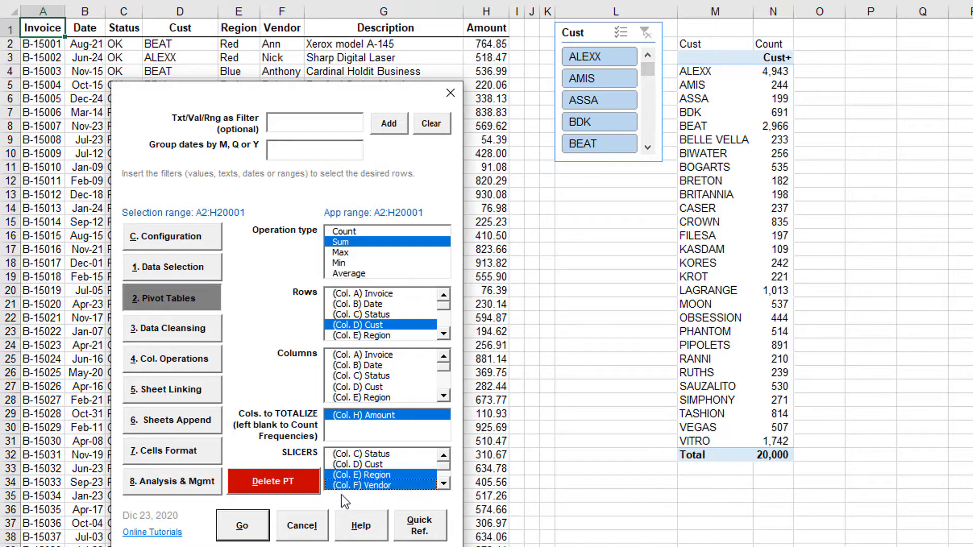
{"action": "left_click", "coordinate": [261, 527]}
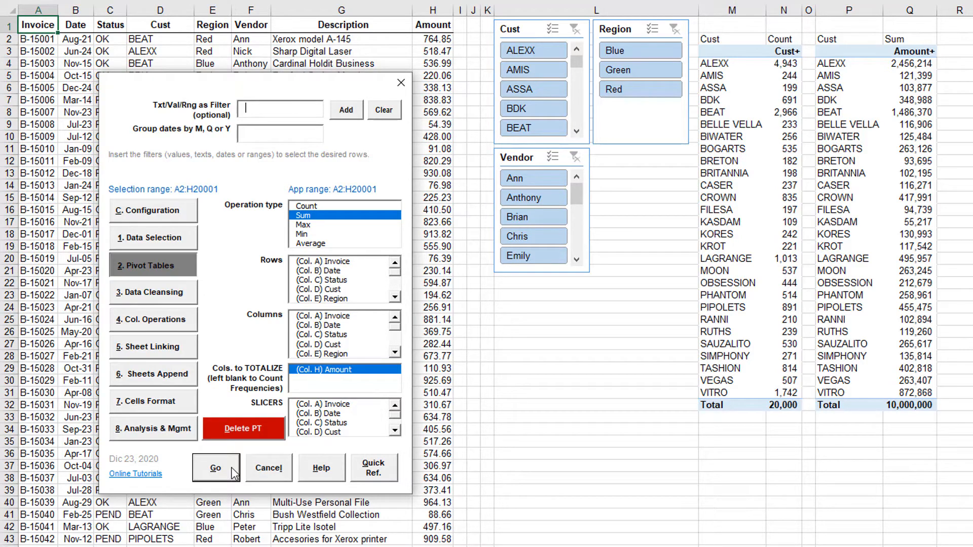
Create a Sum pivot table of Amount with Description as rows and Region as columns
{"action": "left_click", "coordinate": [395, 297]}
{"action": "left_click", "coordinate": [395, 298]}
{"action": "left_click", "coordinate": [367, 299]}
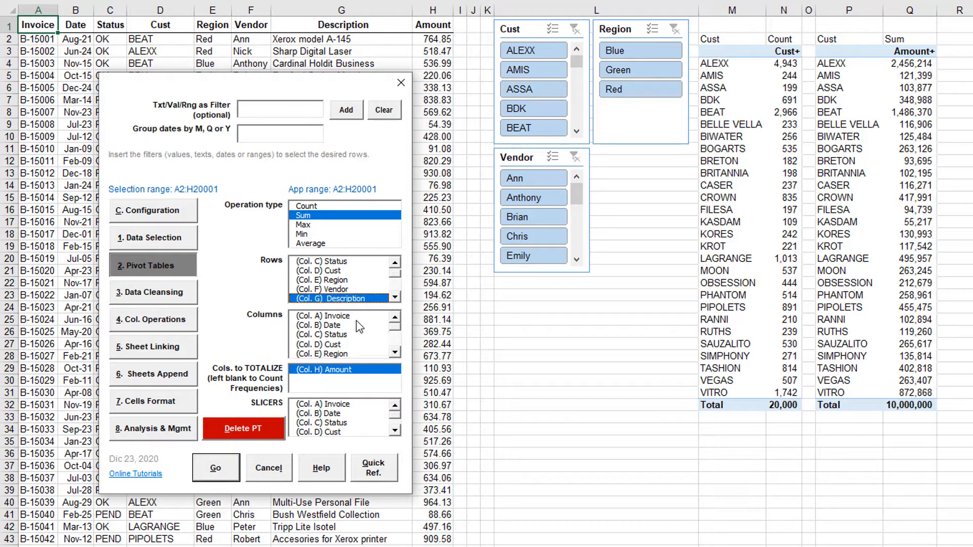
{"action": "left_click", "coordinate": [344, 354]}
{"action": "left_click", "coordinate": [234, 468]}
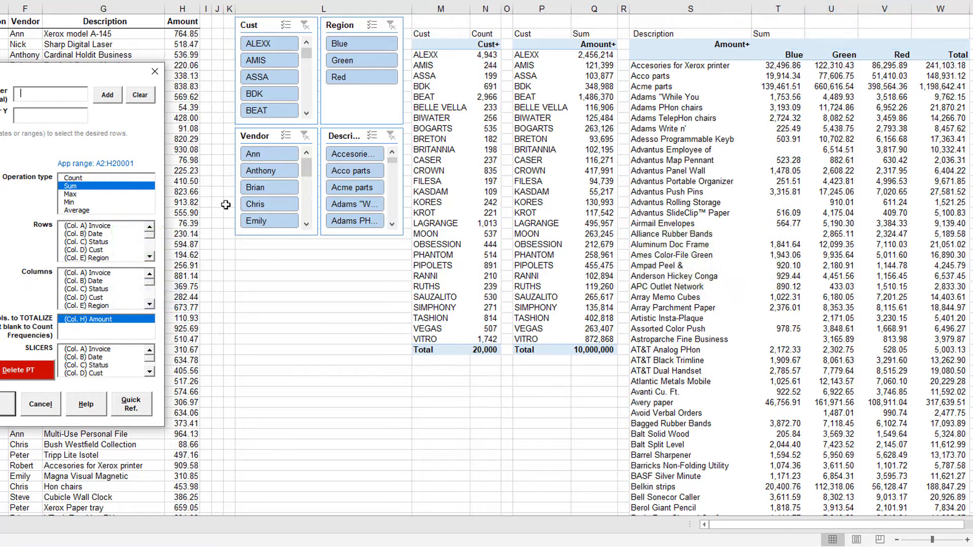
Filter the pivot tables with the slicers to the third listed vendor and the Red region
{"action": "left_click", "coordinate": [261, 188]}
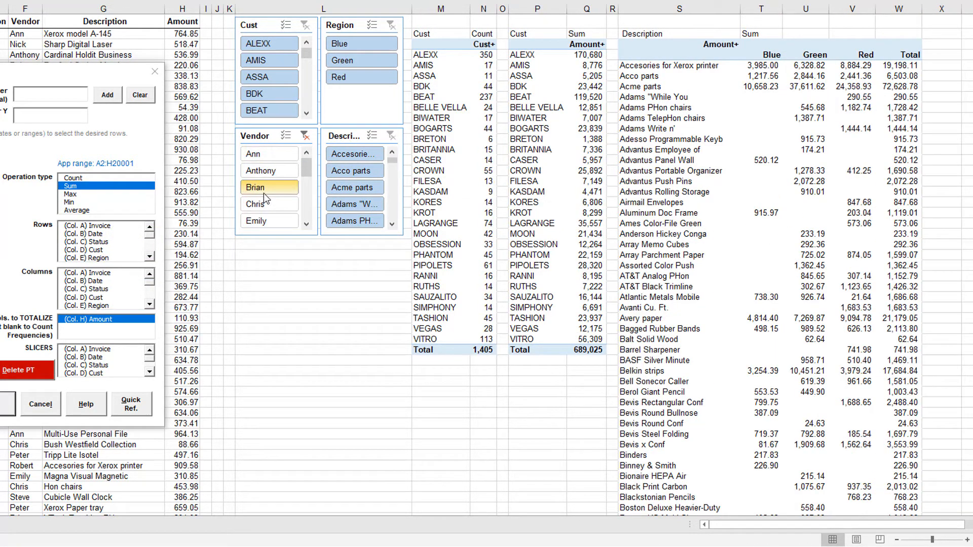
{"action": "left_click", "coordinate": [363, 75]}
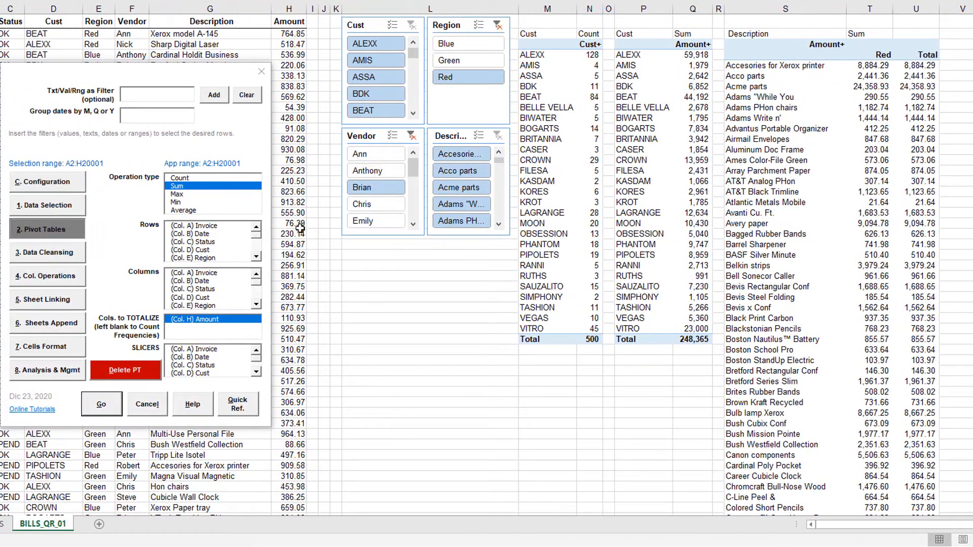
Create a Sum pivot table of Amount with Vendor rows and Date columns, setting the date grouping to Q
{"action": "left_click", "coordinate": [256, 257]}
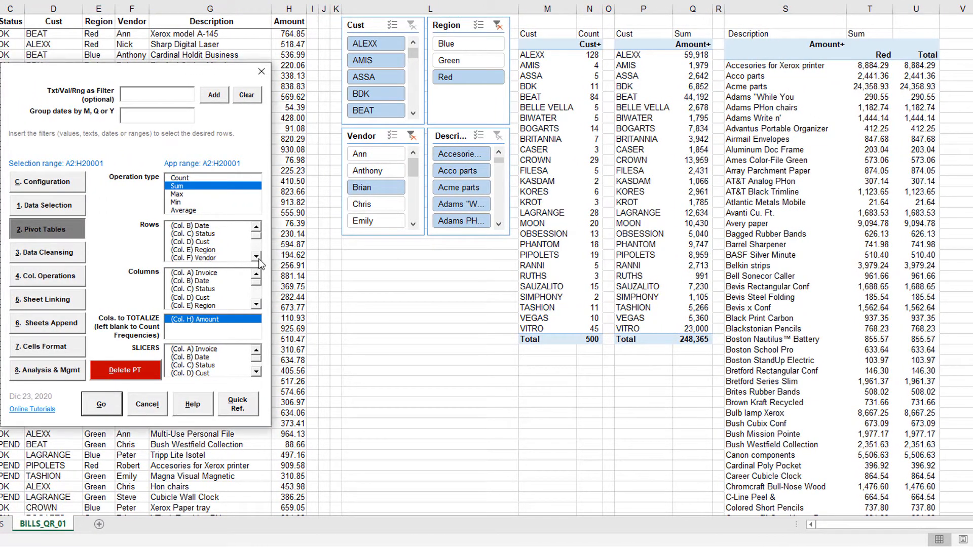
{"action": "left_click", "coordinate": [207, 258]}
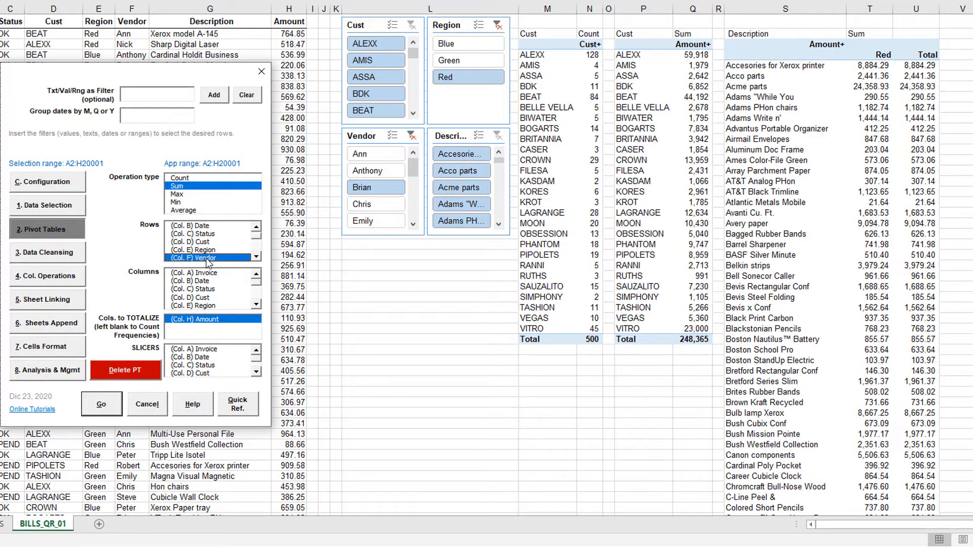
{"action": "left_click", "coordinate": [205, 281]}
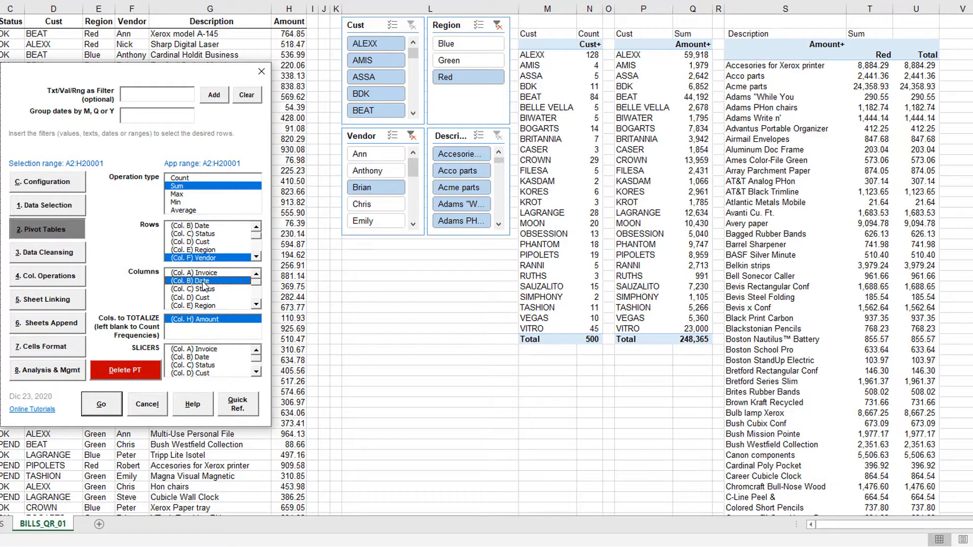
{"action": "left_click", "coordinate": [169, 118]}
{"action": "type", "text": "Q"}
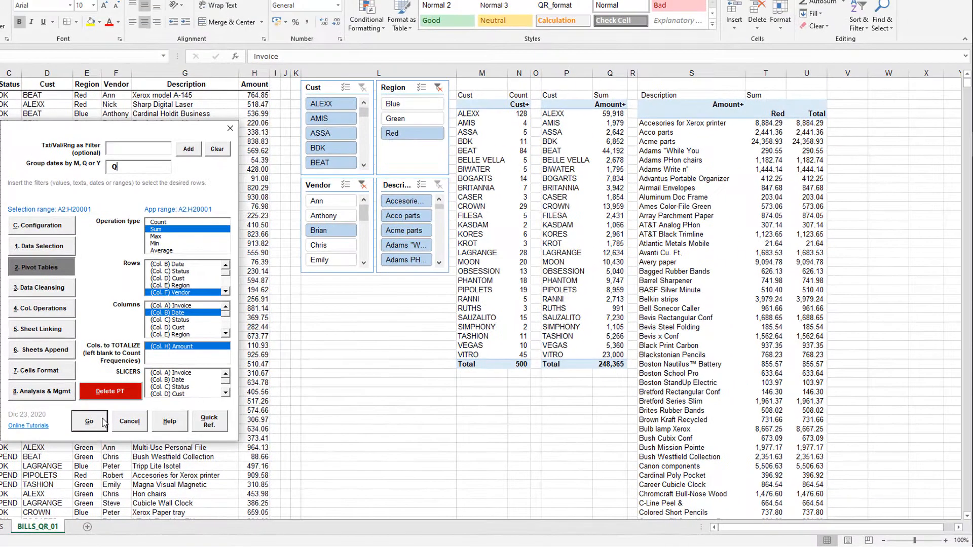
{"action": "left_click", "coordinate": [117, 406]}
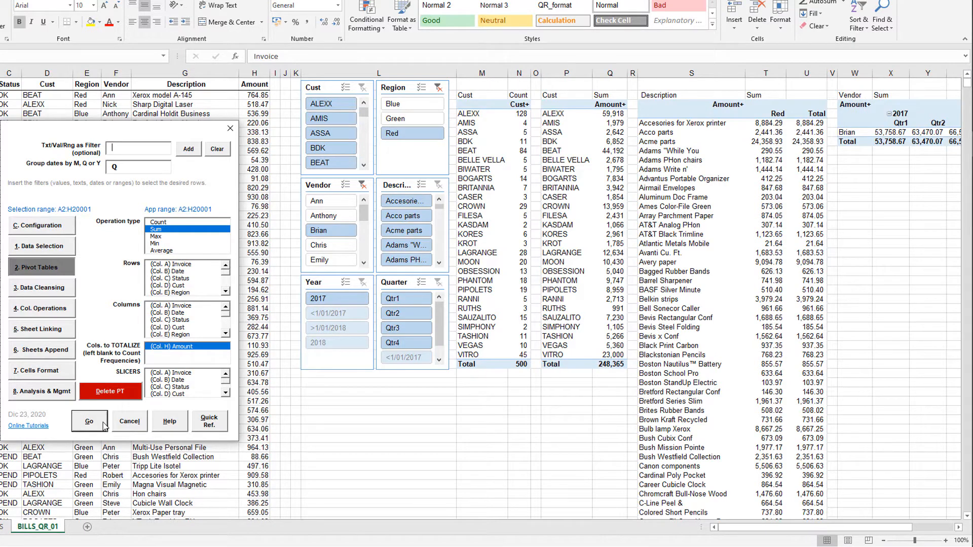
Try to clear the Region slicer filter with all four pivot tables in place
{"action": "left_click_drag", "start_coordinate": [737, 529], "coordinate": [779, 525]}
{"action": "left_click_drag", "start_coordinate": [122, 128], "coordinate": [2, 131]}
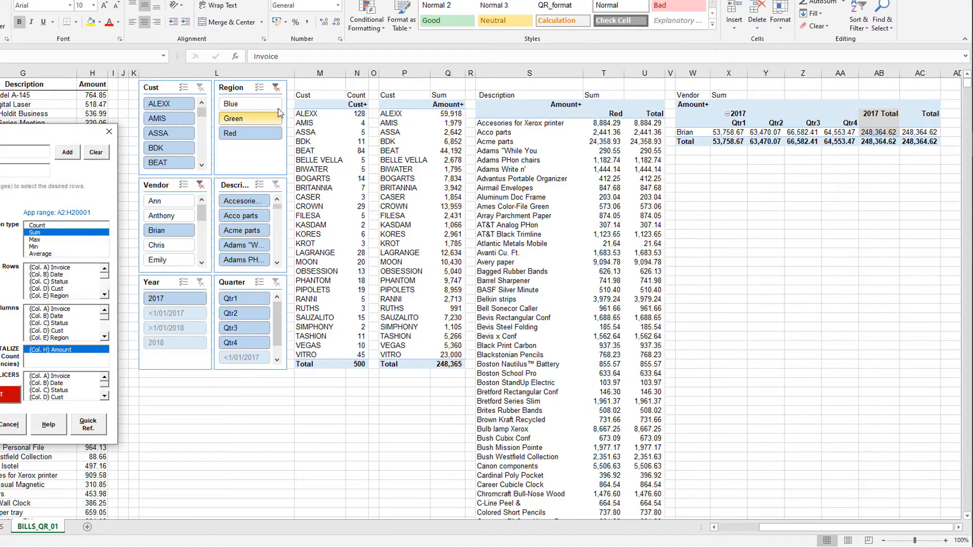
{"action": "left_click", "coordinate": [277, 89]}
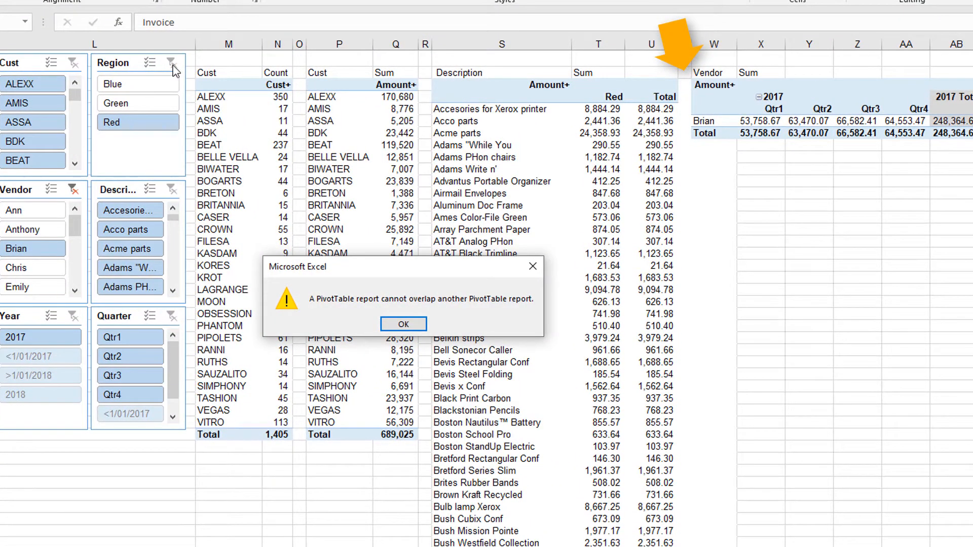
{"action": "left_click", "coordinate": [391, 327]}
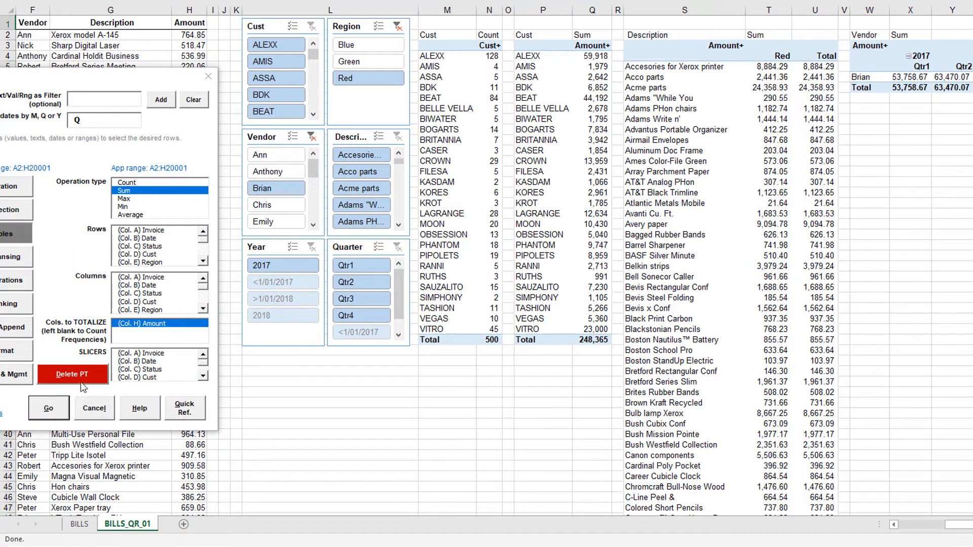
Delete the fourth pivot table, the Vendor by quarter one, and clear the Region and Vendor slicer filters
{"action": "left_click", "coordinate": [78, 378]}
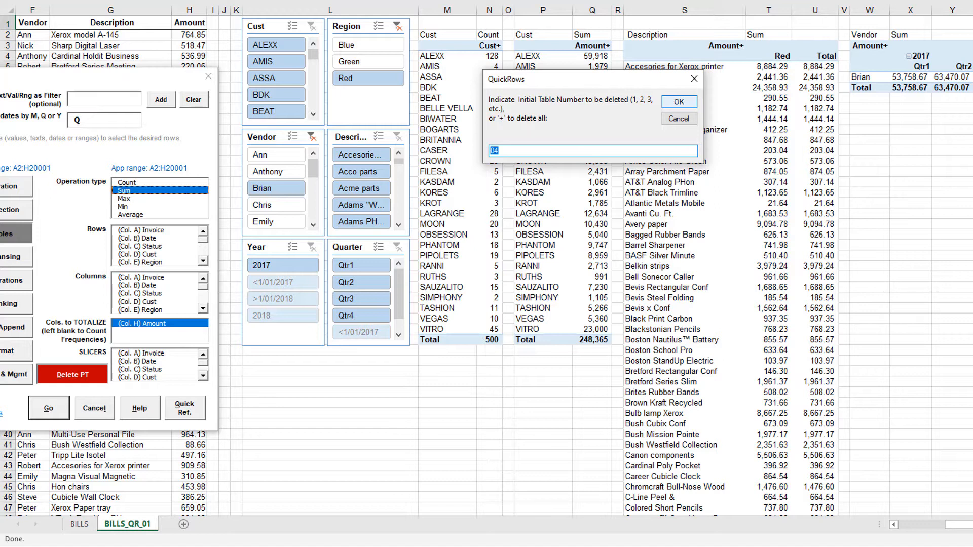
{"action": "left_click", "coordinate": [678, 102]}
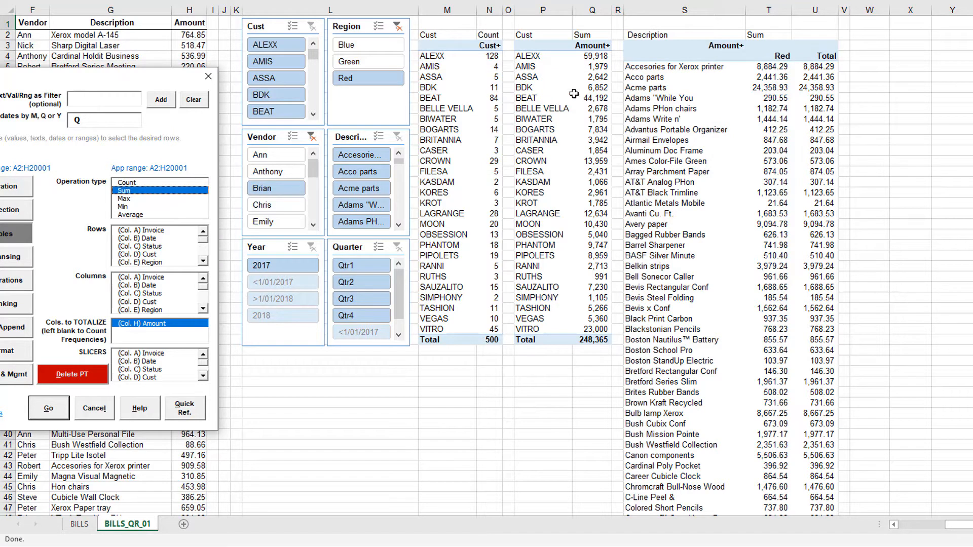
{"action": "left_click", "coordinate": [397, 26]}
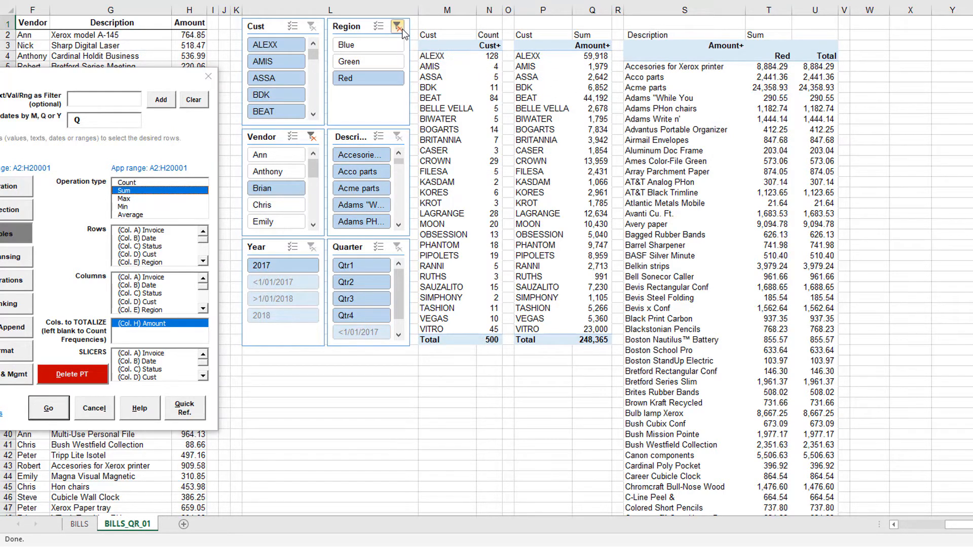
{"action": "left_click", "coordinate": [312, 140]}
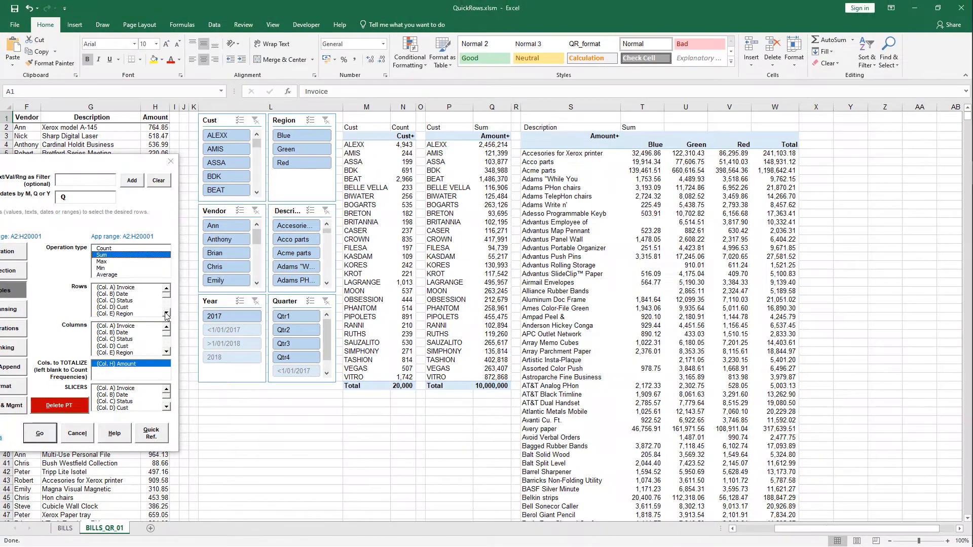
Recreate the quarterly Sum pivot table of Amount with Vendor as rows and Date as columns
{"action": "left_click", "coordinate": [166, 314]}
{"action": "left_click", "coordinate": [130, 314]}
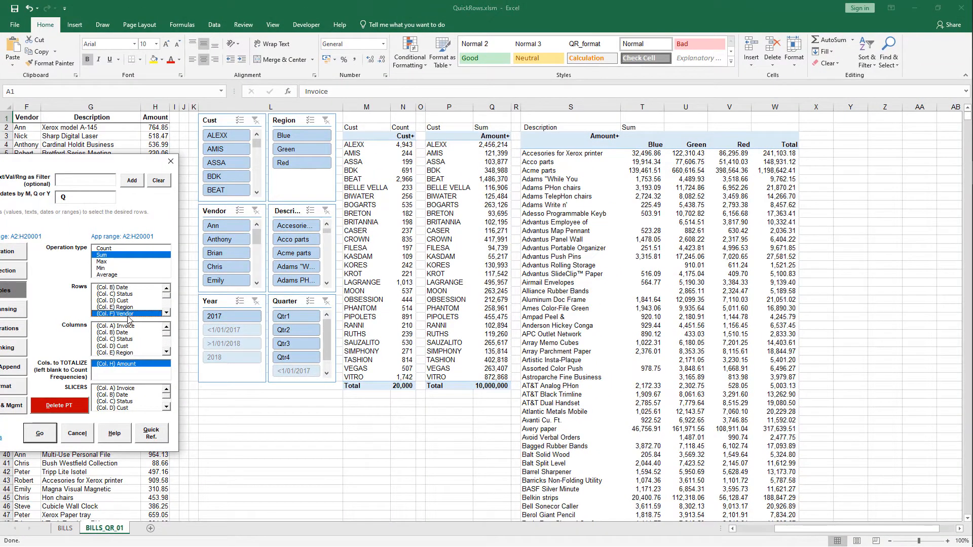
{"action": "left_click", "coordinate": [126, 333]}
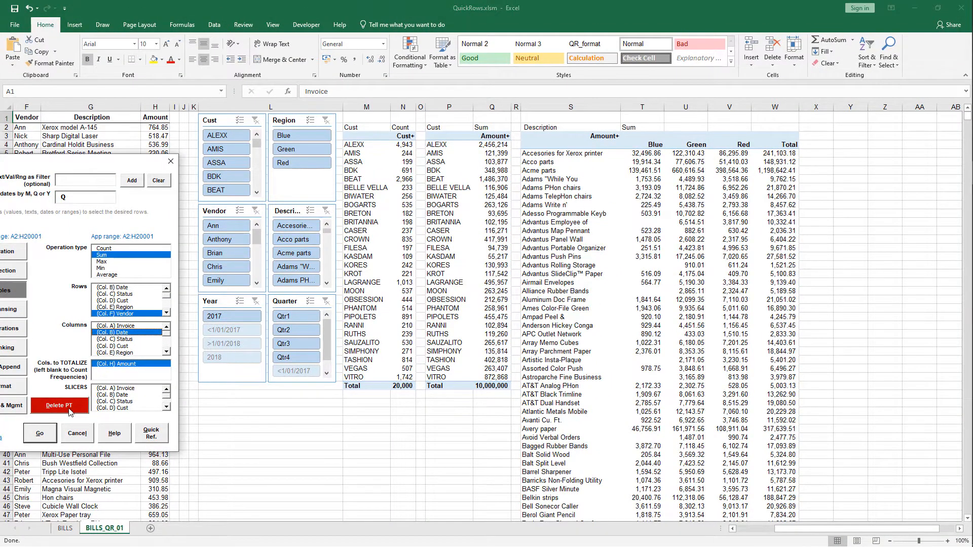
{"action": "left_click", "coordinate": [55, 433]}
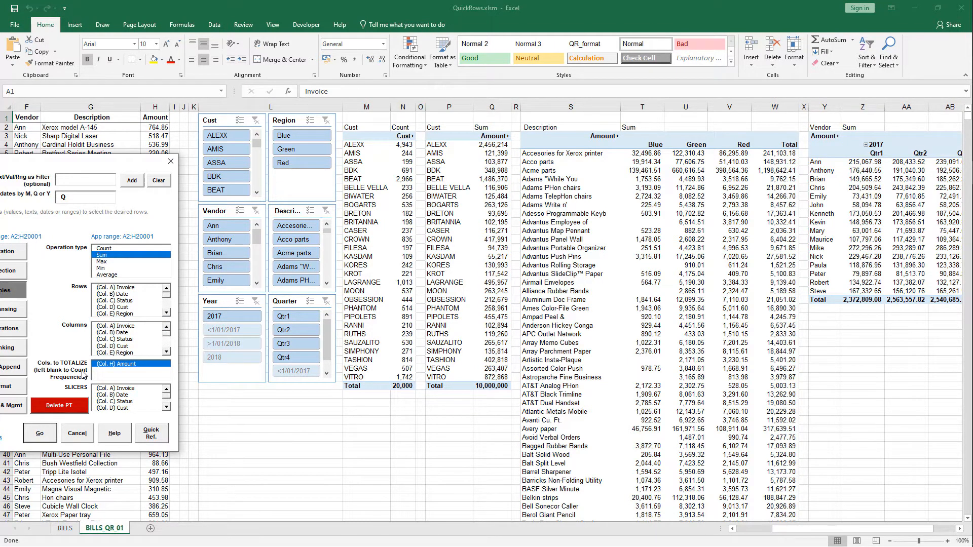
Filter all the pivot tables by the text XEROX
{"action": "left_click_drag", "start_coordinate": [69, 162], "coordinate": [402, 262]}
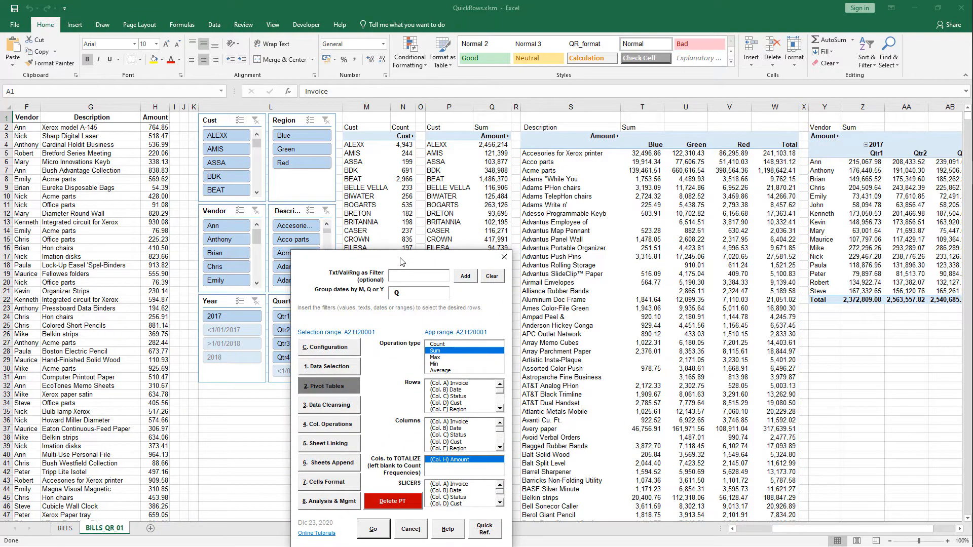
{"action": "left_click_drag", "start_coordinate": [793, 536], "coordinate": [828, 530]}
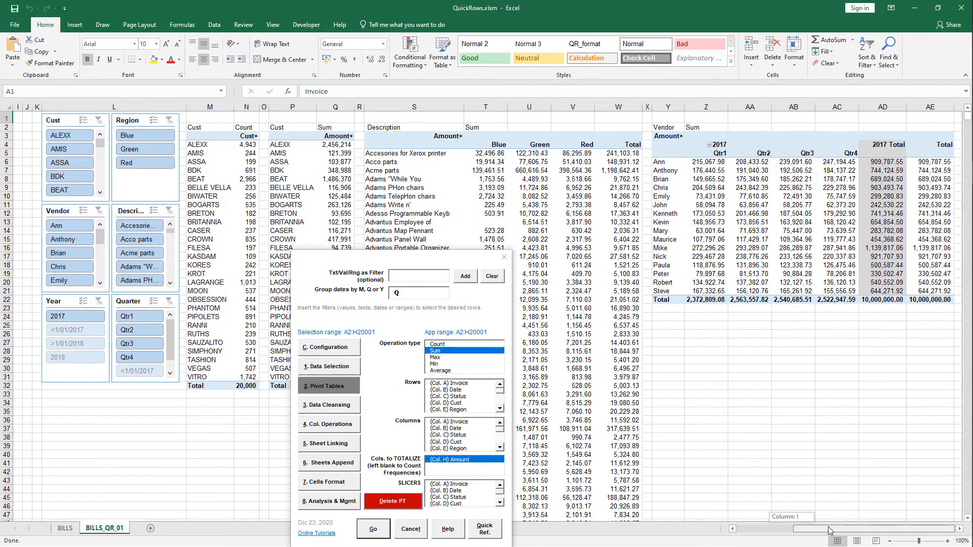
{"action": "left_click_drag", "start_coordinate": [398, 264], "coordinate": [234, 257]}
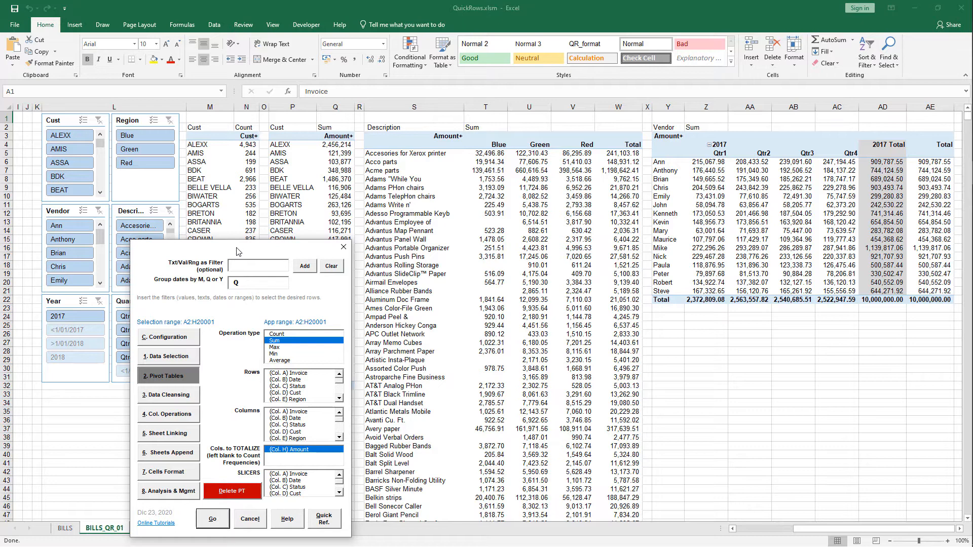
{"action": "left_click_drag", "start_coordinate": [237, 251], "coordinate": [759, 243]}
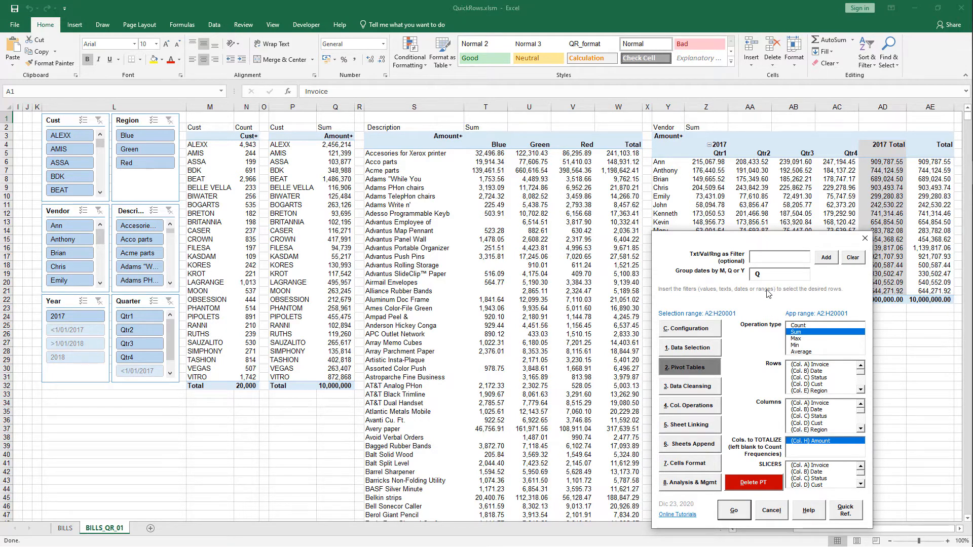
{"action": "left_click", "coordinate": [770, 256]}
{"action": "type", "text": "XEROX"}
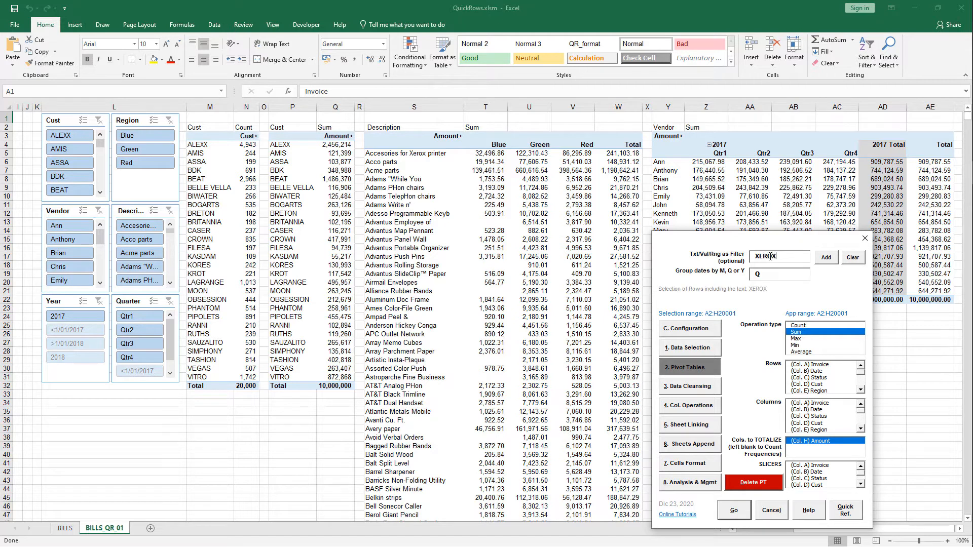
{"action": "left_click", "coordinate": [745, 509]}
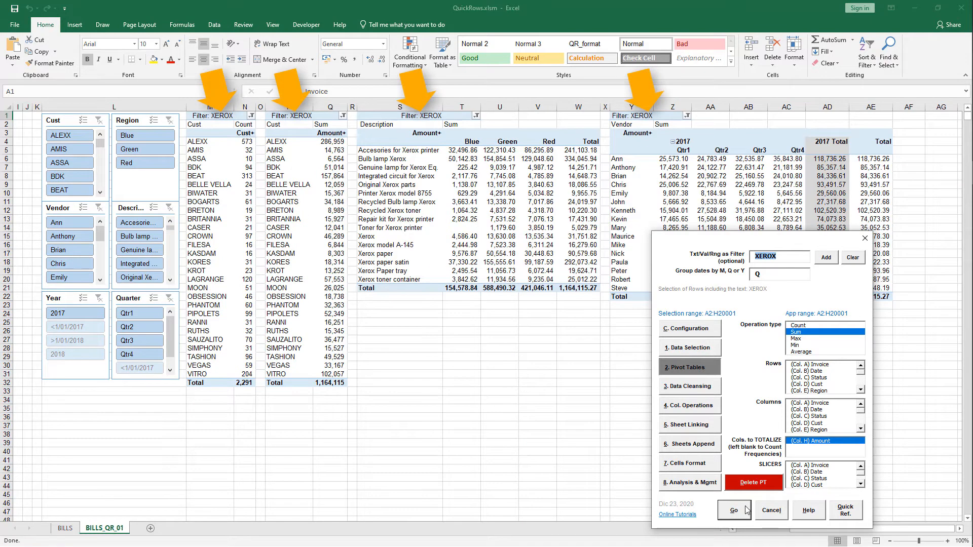
Remove the XEROX text filter and rebuild the pivot tables without it
{"action": "left_click_drag", "start_coordinate": [737, 242], "coordinate": [560, 319]}
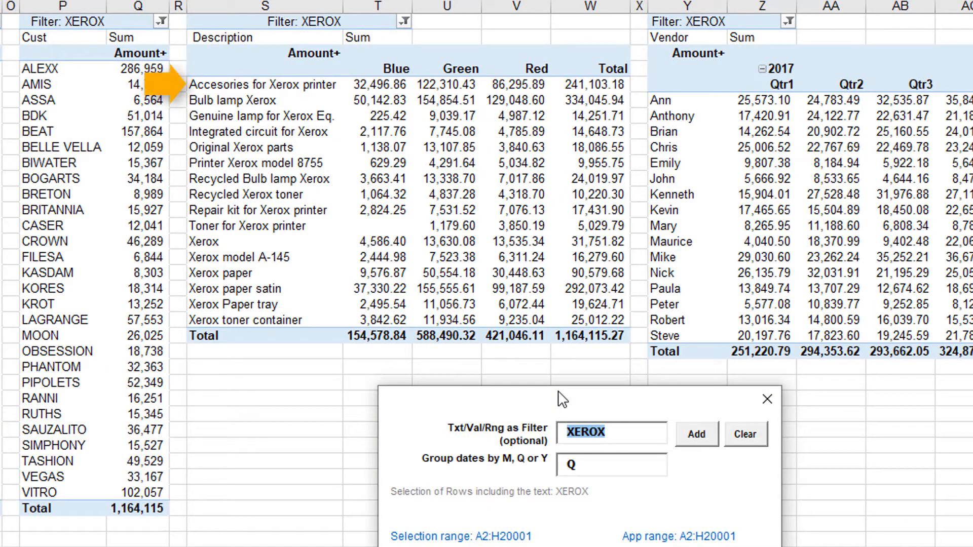
{"action": "left_click_drag", "start_coordinate": [561, 400], "coordinate": [552, 405]}
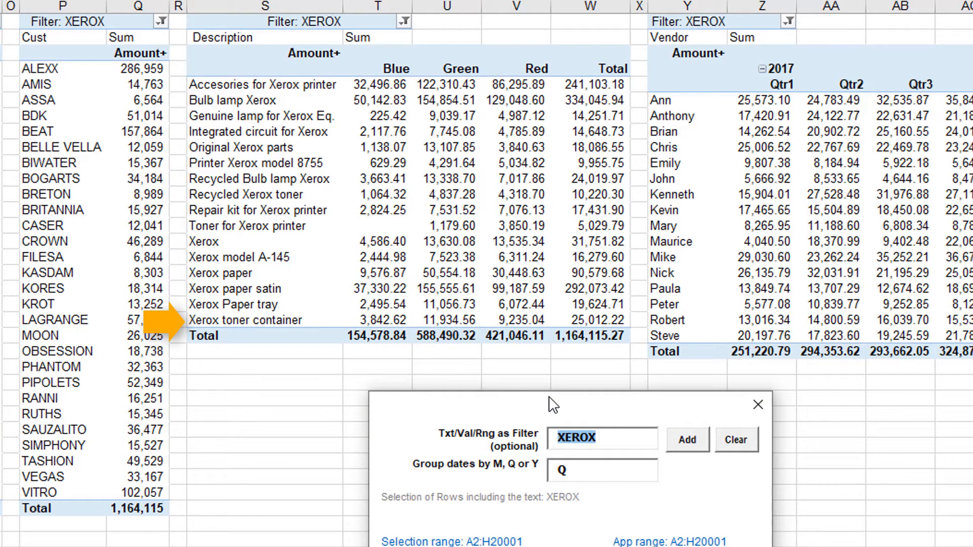
{"action": "left_click_drag", "start_coordinate": [552, 405], "coordinate": [737, 173]}
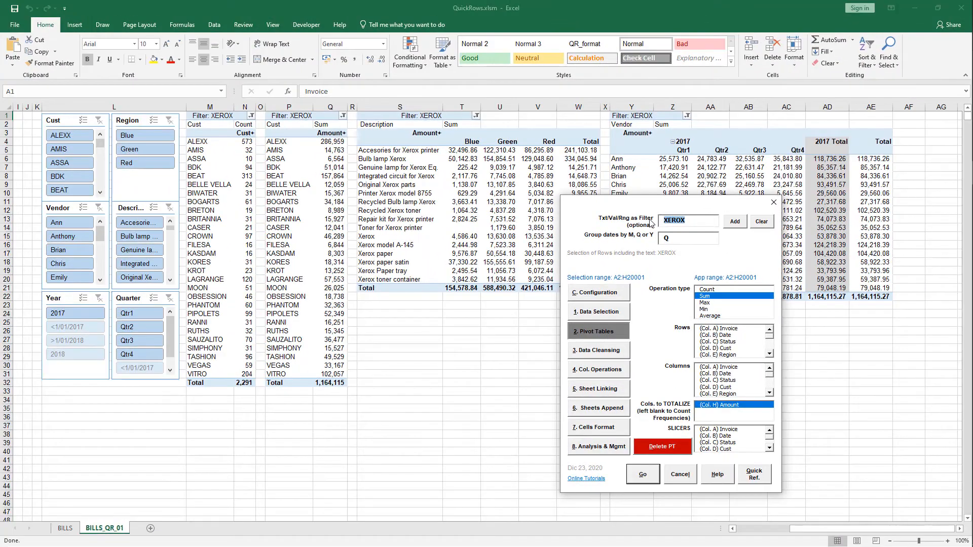
{"action": "key", "text": "BackSpace"}
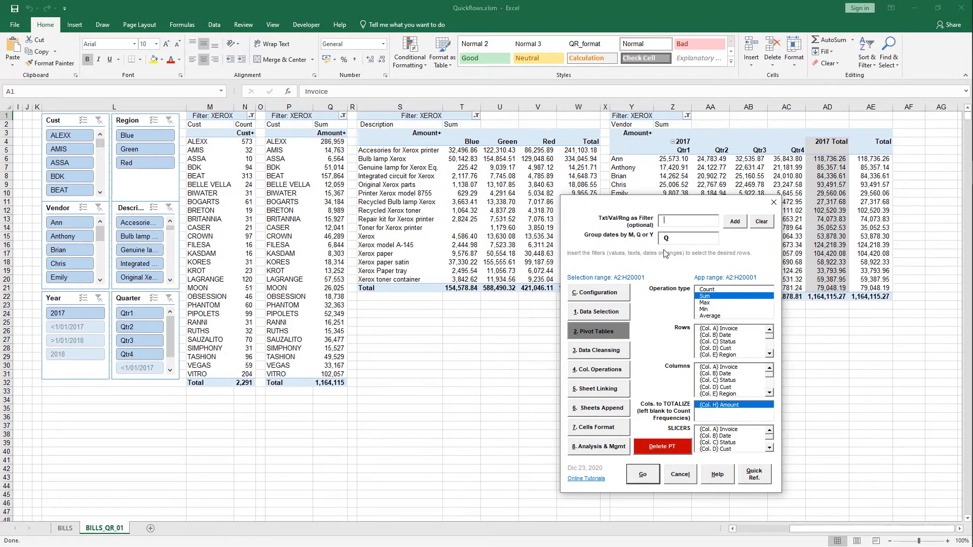
{"action": "left_click", "coordinate": [652, 474]}
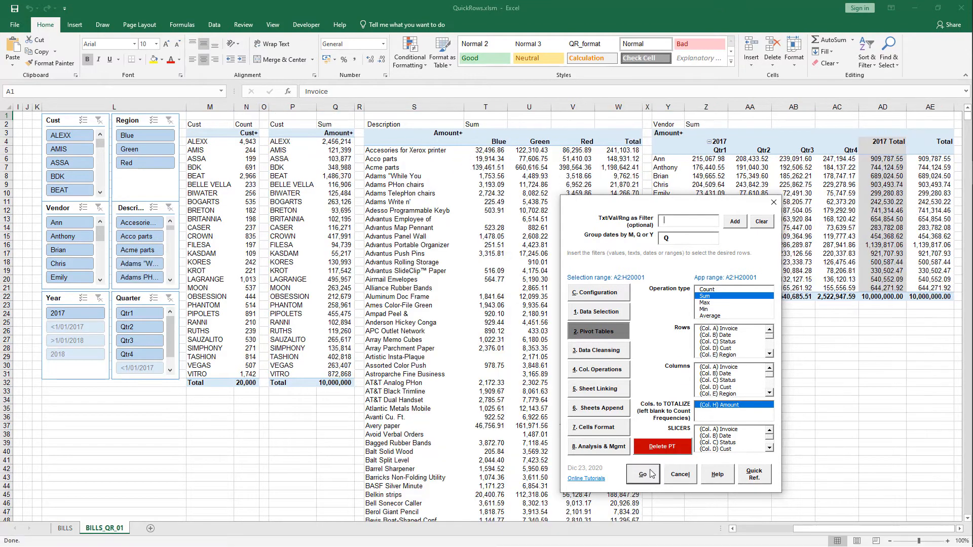